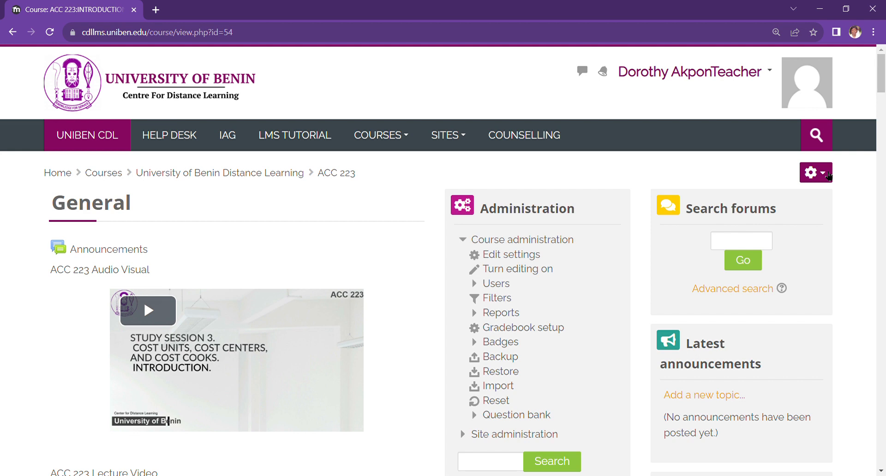
- Turn on editing for the ACC 223 course
{"action": "left_click", "coordinate": [828, 175]}
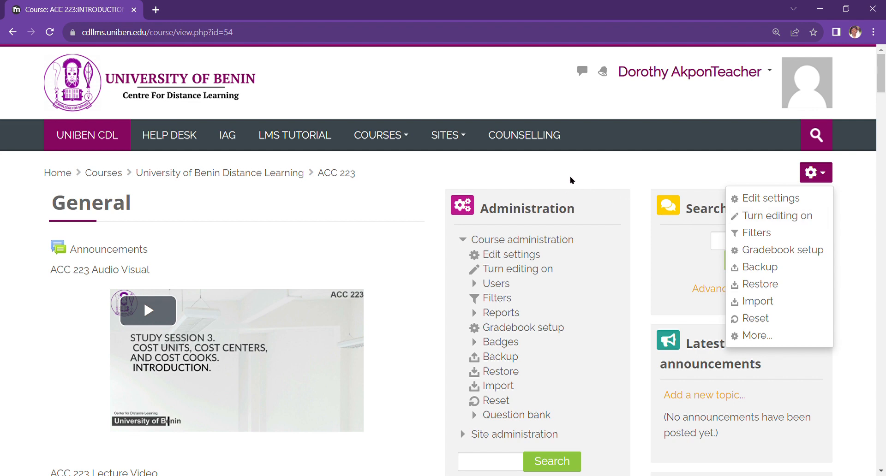
{"action": "left_click", "coordinate": [615, 172]}
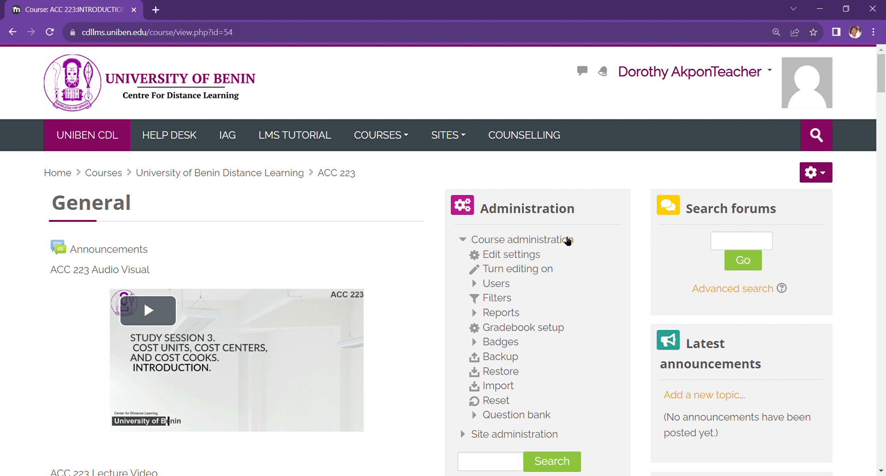
{"action": "left_click", "coordinate": [527, 271]}
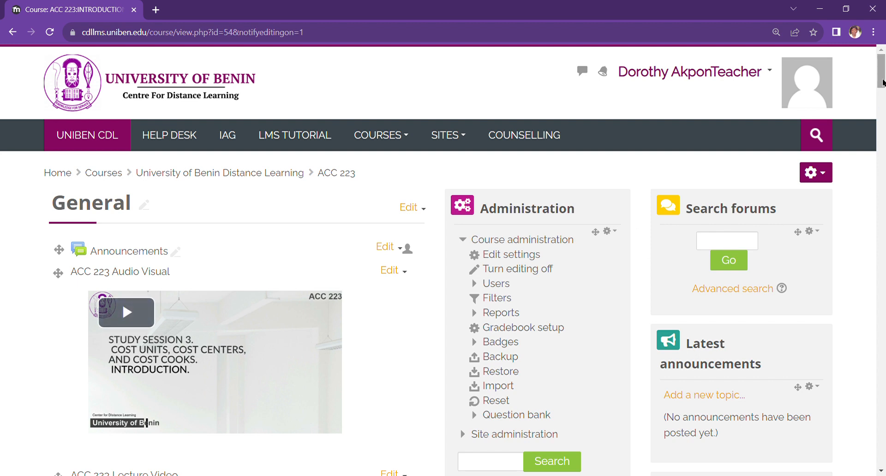
- Look through the course's general content and study sessions, including the activities listed under Study Session 1
{"action": "scroll", "coordinate": [882, 82], "scroll_direction": "down", "scroll_amount": 3}
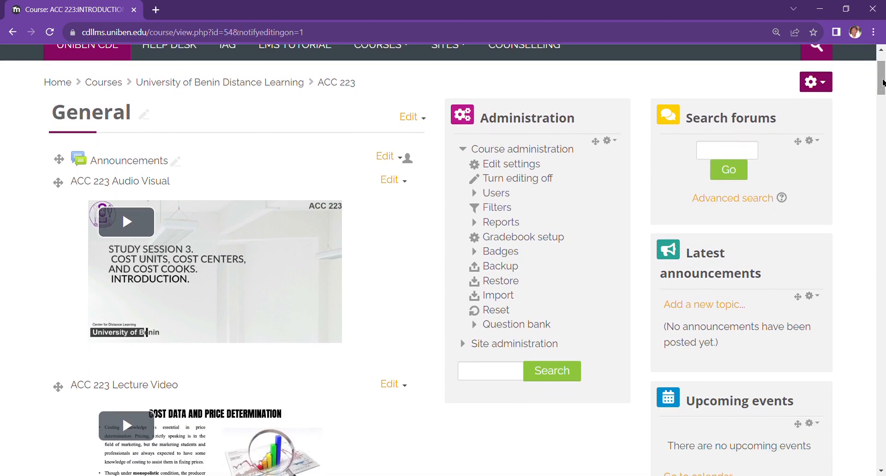
{"action": "scroll", "coordinate": [882, 82], "scroll_direction": "down", "scroll_amount": 4}
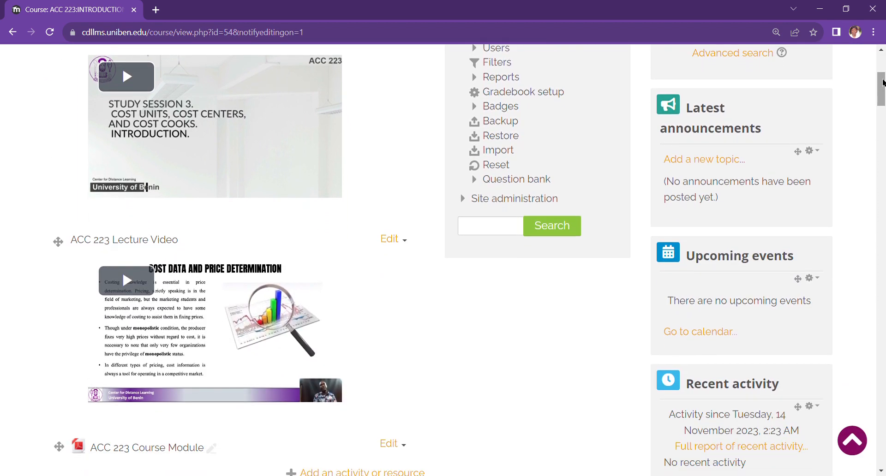
{"action": "scroll", "coordinate": [882, 82], "scroll_direction": "down", "scroll_amount": 3}
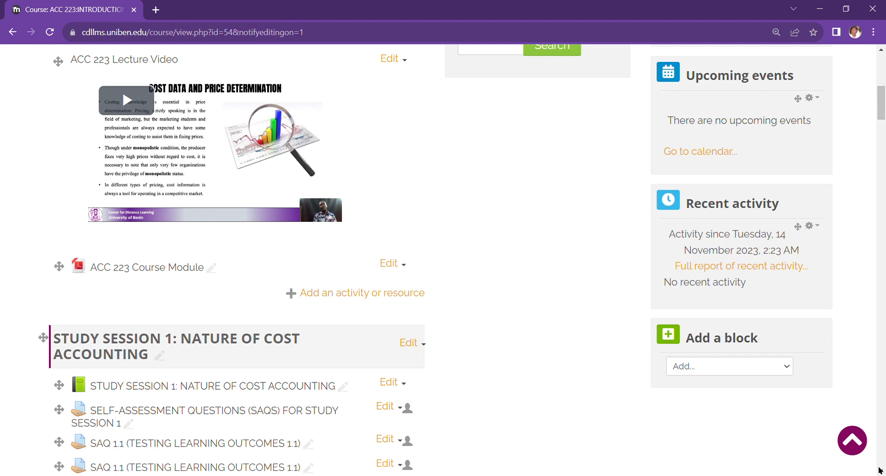
{"action": "scroll", "coordinate": [880, 470], "scroll_direction": "down", "scroll_amount": 15}
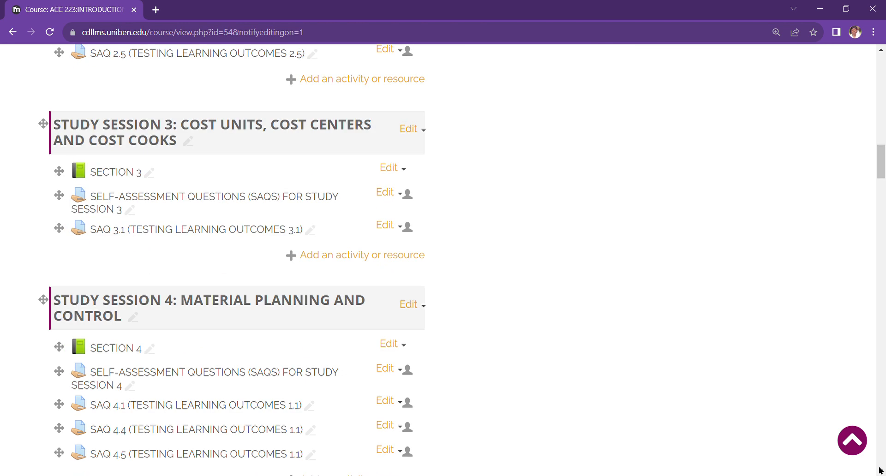
{"action": "left_click", "coordinate": [881, 50]}
{"action": "left_click", "coordinate": [882, 50]}
{"action": "left_click", "coordinate": [881, 51]}
{"action": "left_click", "coordinate": [882, 51]}
{"action": "left_click", "coordinate": [881, 51]}
{"action": "left_click", "coordinate": [881, 51]}
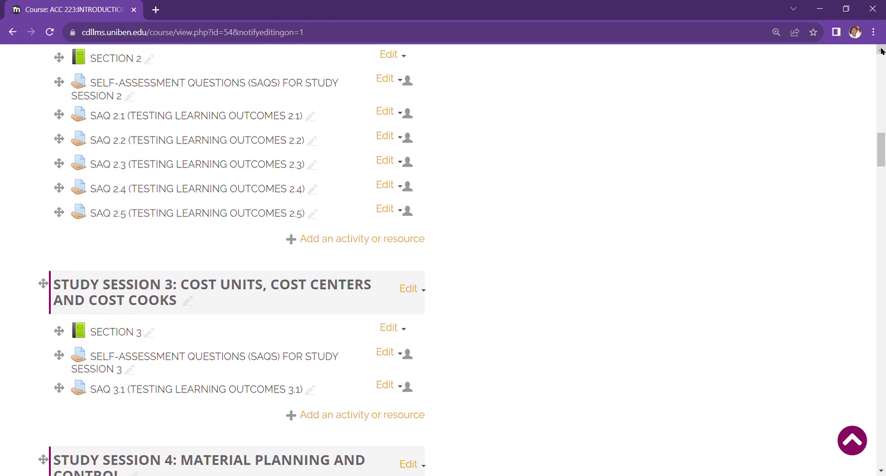
{"action": "left_click", "coordinate": [881, 50]}
{"action": "left_click", "coordinate": [881, 51]}
{"action": "left_click", "coordinate": [882, 51]}
{"action": "left_click", "coordinate": [882, 51]}
{"action": "left_click", "coordinate": [882, 51]}
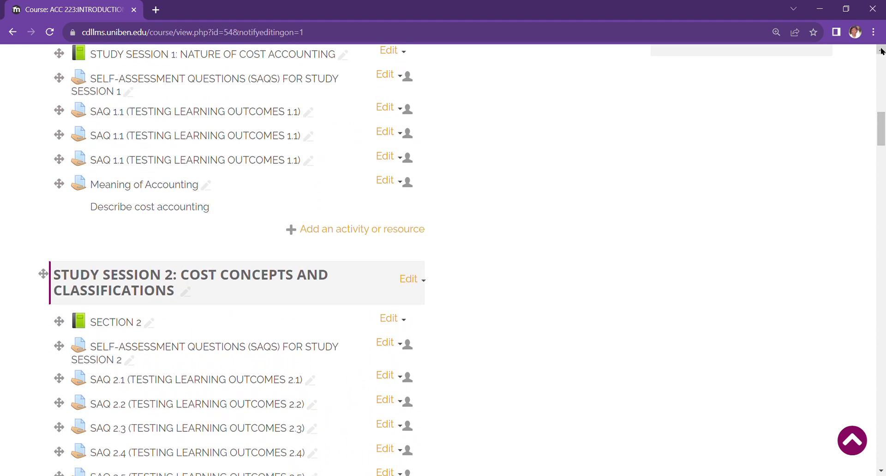
{"action": "left_click", "coordinate": [881, 50]}
{"action": "left_click", "coordinate": [881, 51]}
{"action": "left_click", "coordinate": [882, 51]}
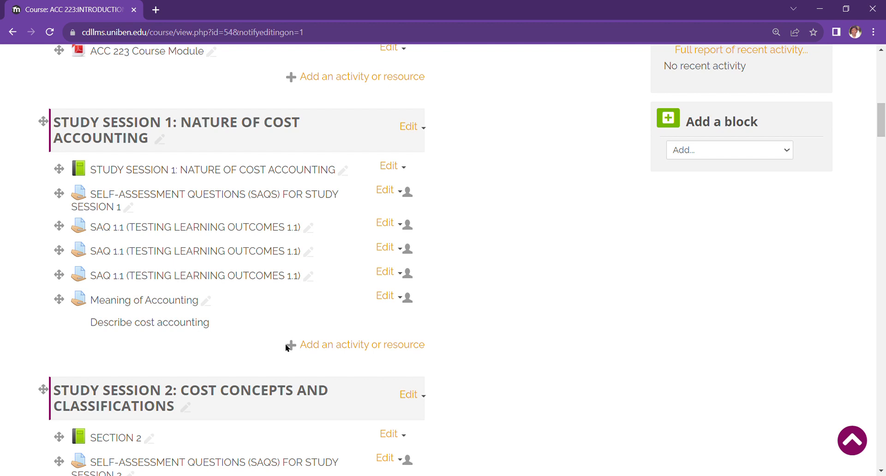
- Start a new Assignment activity in the section STUDY SESSION 1: NATURE OF COST ACCOUNTING
{"action": "left_click", "coordinate": [333, 346]}
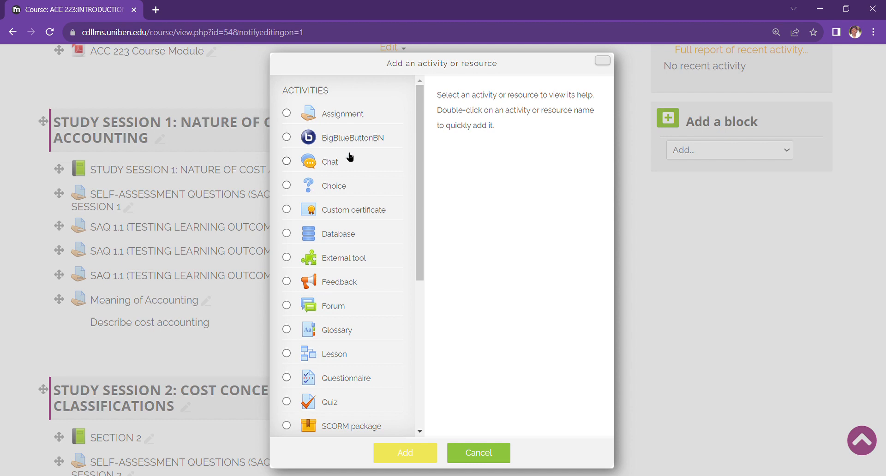
{"action": "left_click", "coordinate": [287, 113]}
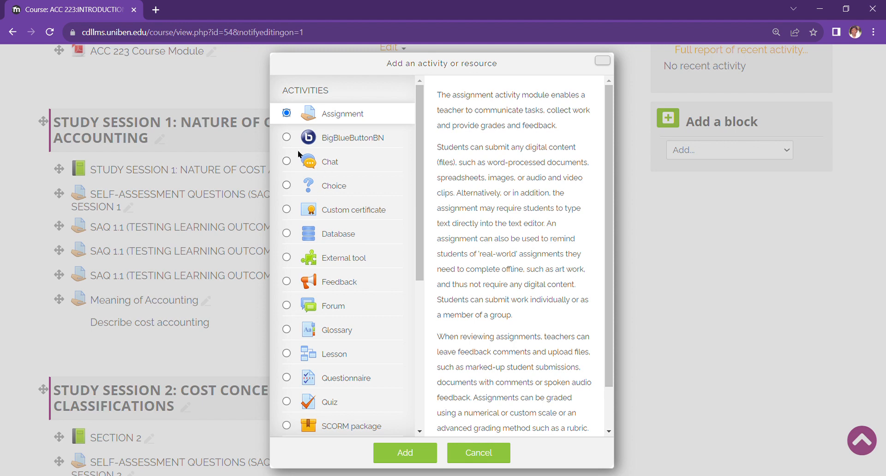
{"action": "left_click", "coordinate": [286, 139]}
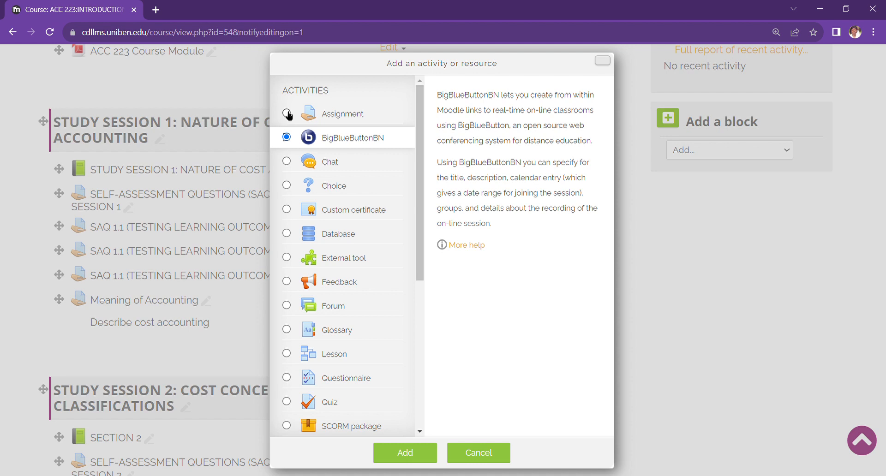
{"action": "left_click", "coordinate": [287, 114]}
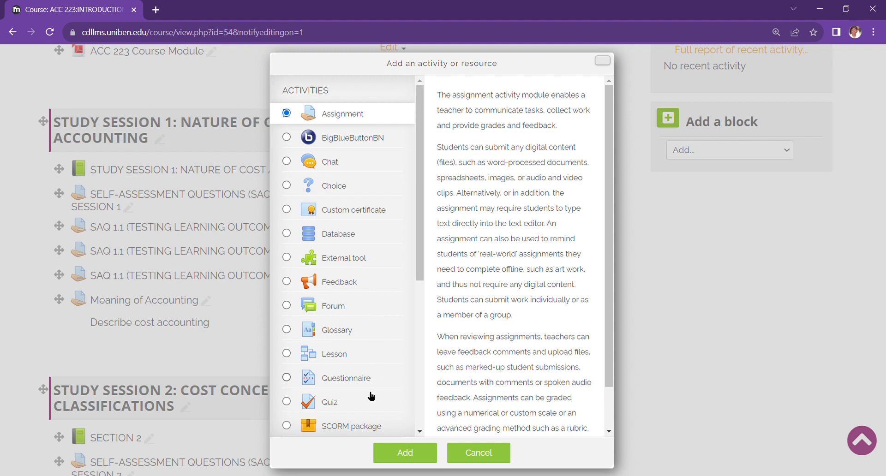
{"action": "left_click", "coordinate": [411, 451]}
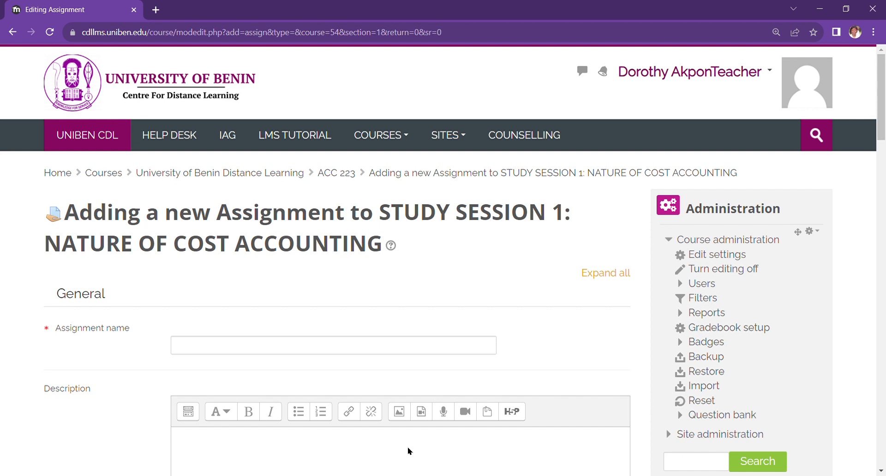
- Review the new assignment form's settings, from the name and description through submission types to the saving options
{"action": "scroll", "coordinate": [408, 447], "scroll_direction": "down", "scroll_amount": 3}
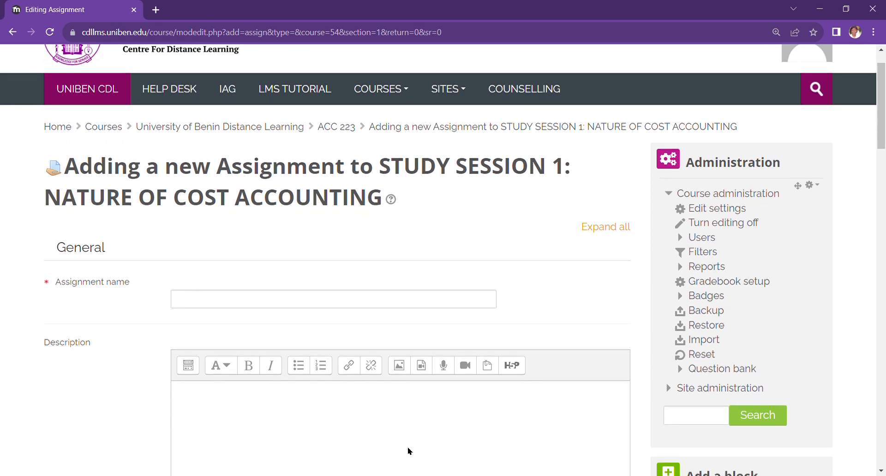
{"action": "scroll", "coordinate": [408, 447], "scroll_direction": "down", "scroll_amount": 1}
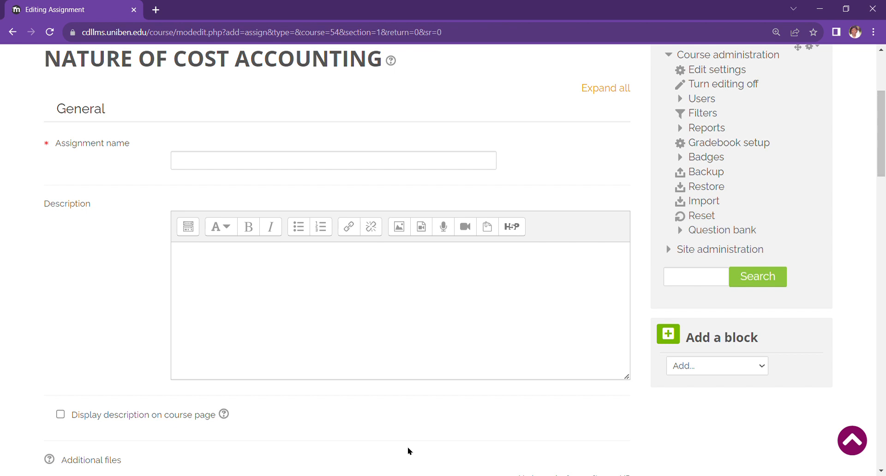
{"action": "scroll", "coordinate": [408, 447], "scroll_direction": "down", "scroll_amount": 3}
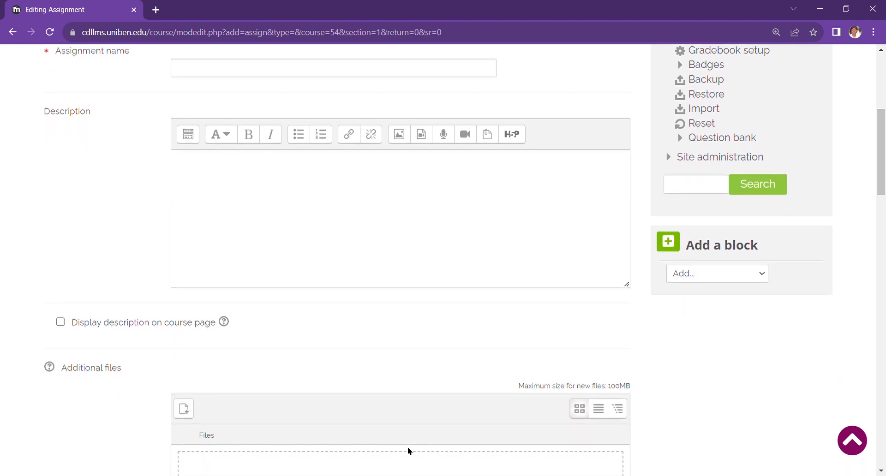
{"action": "scroll", "coordinate": [408, 448], "scroll_direction": "down", "scroll_amount": 1}
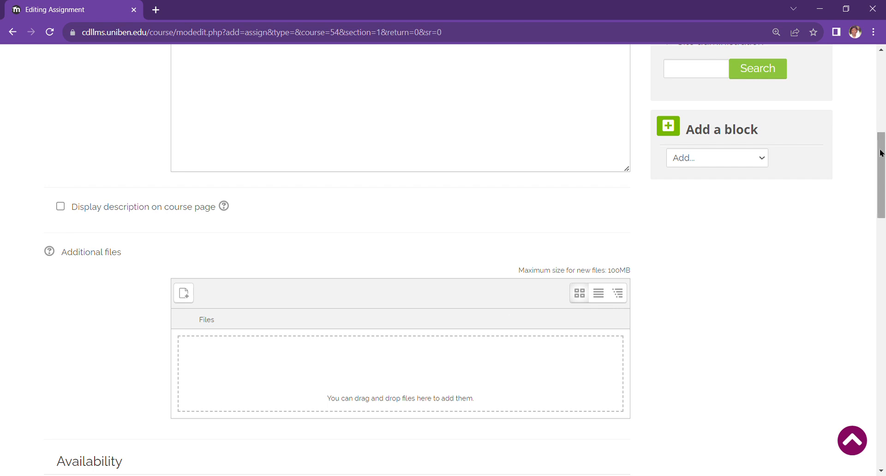
{"action": "left_click_drag", "start_coordinate": [881, 154], "coordinate": [880, 319]}
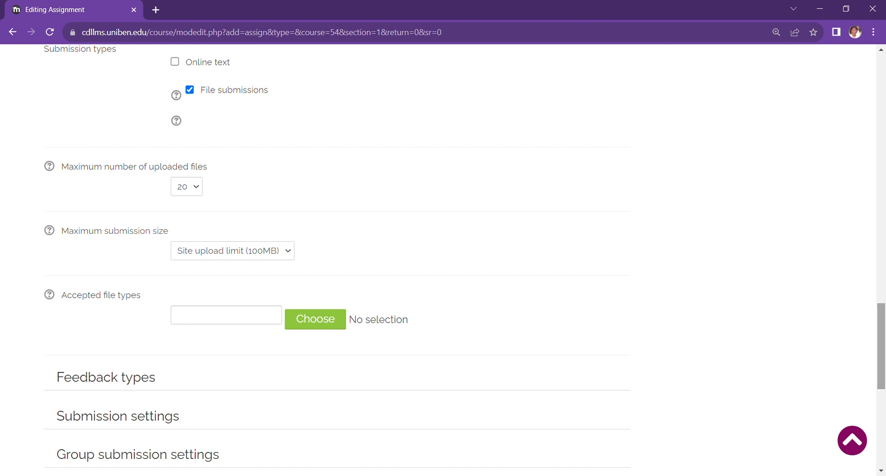
{"action": "scroll", "coordinate": [880, 320], "scroll_direction": "down", "scroll_amount": 5}
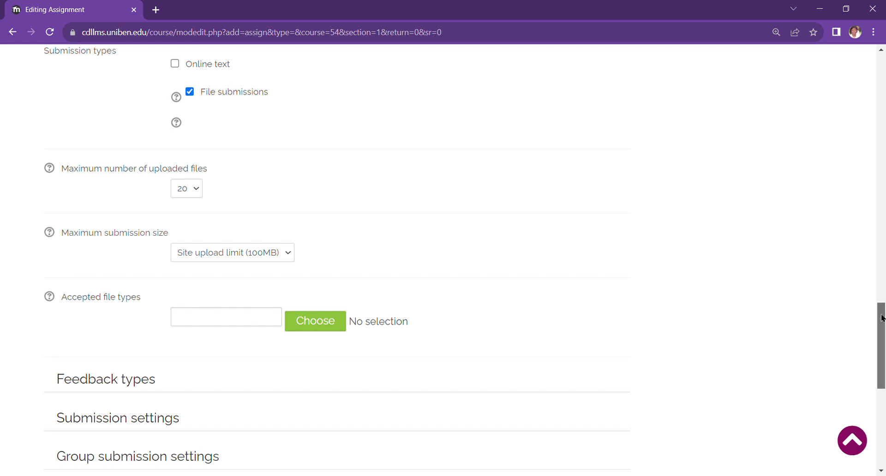
{"action": "scroll", "coordinate": [443, 258], "scroll_direction": "down", "scroll_amount": 3}
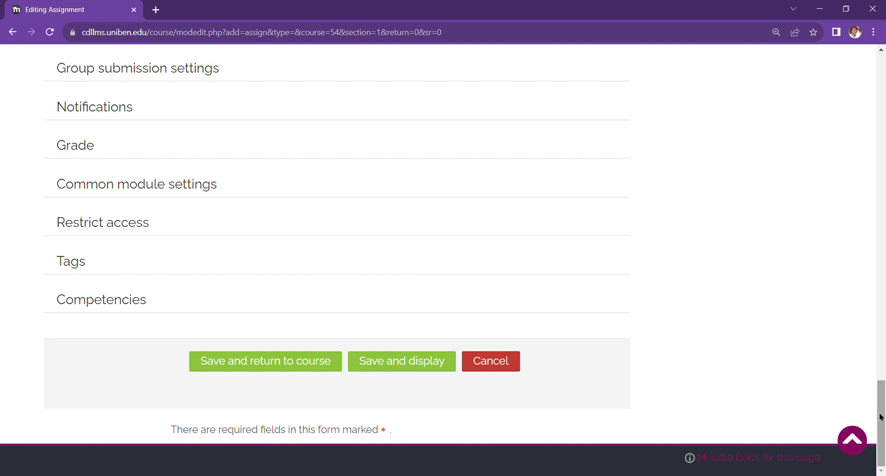
{"action": "left_click_drag", "start_coordinate": [880, 417], "coordinate": [884, 88]}
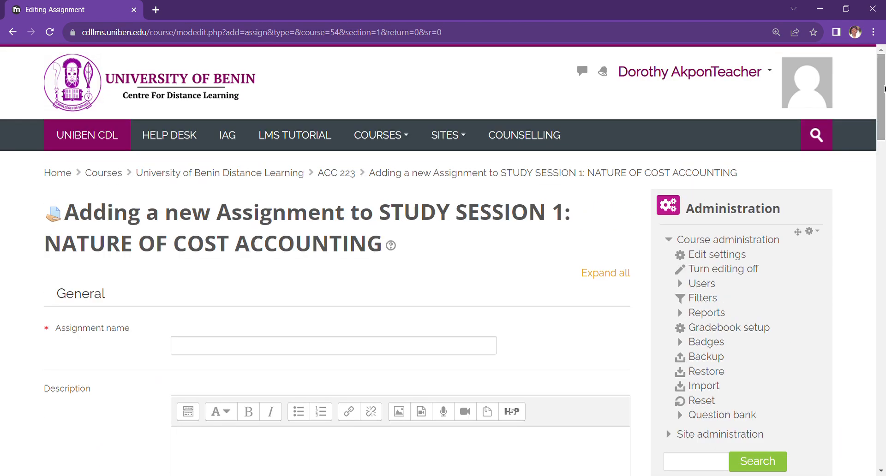